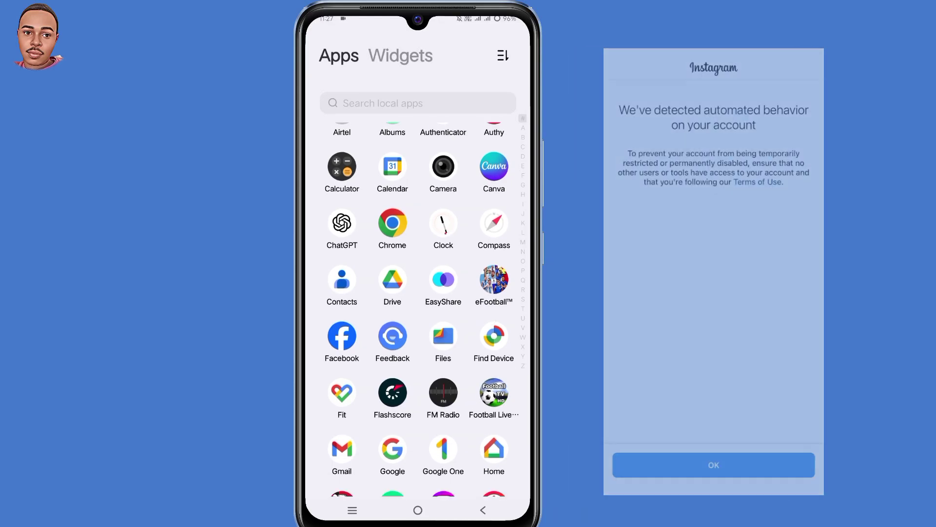
scroll(418, 308, down, 2)
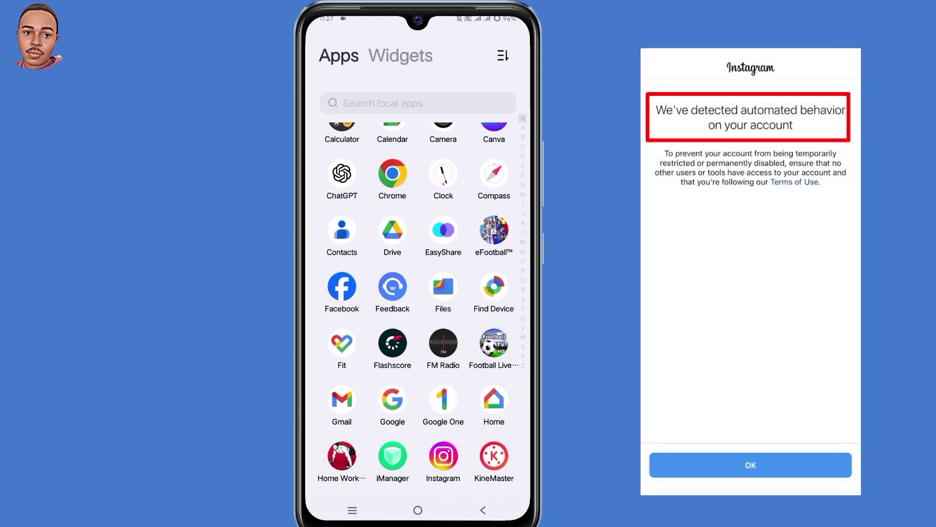
scroll(418, 308, down, 3)
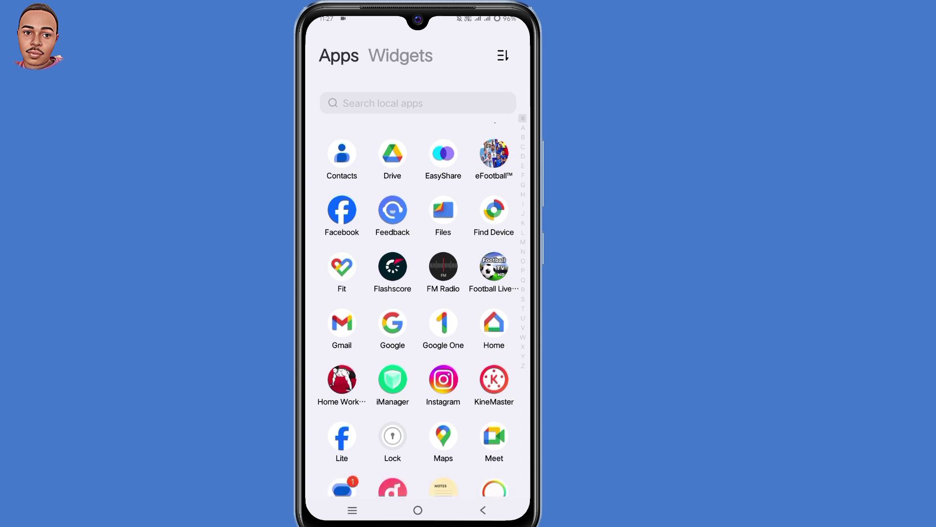
scroll(418, 307, down, 1)
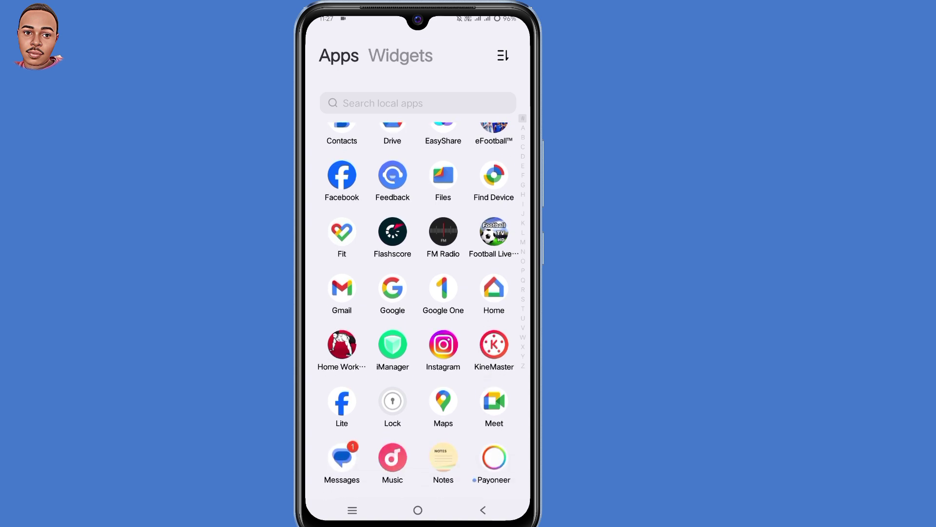
scroll(418, 308, down, 2)
scroll(418, 307, down, 2)
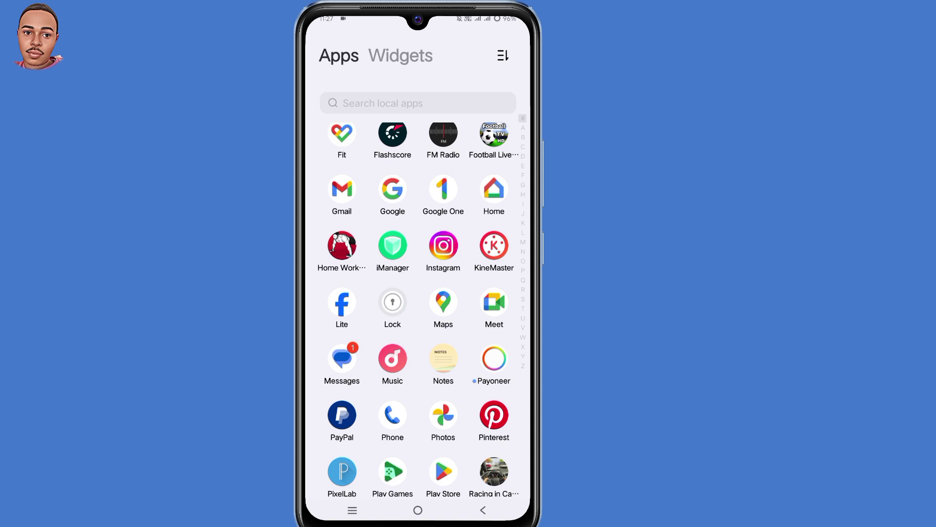
scroll(418, 308, down, 2)
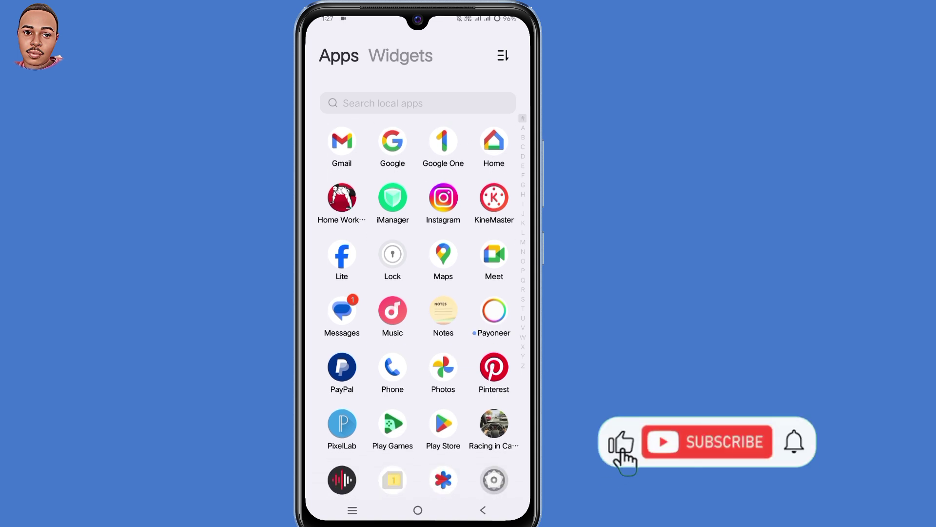
scroll(418, 307, down, 1)
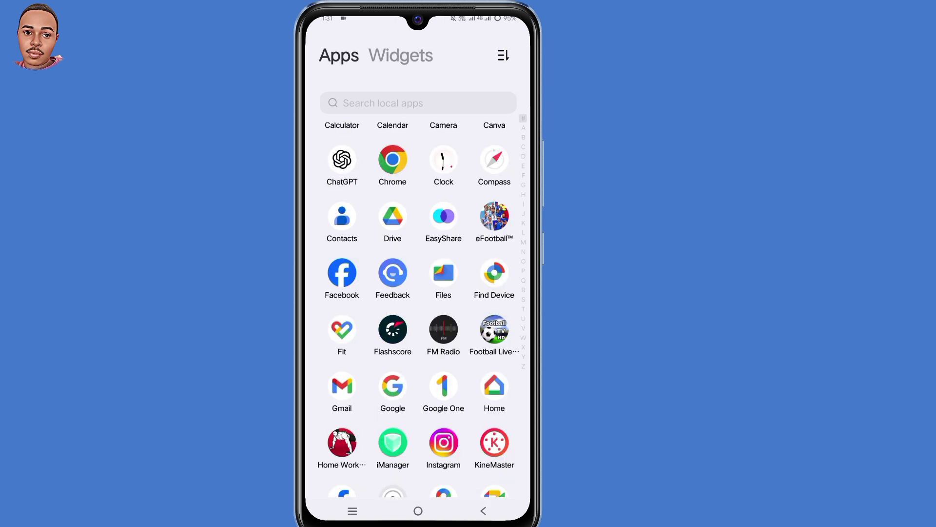
scroll(417, 308, down, 3)
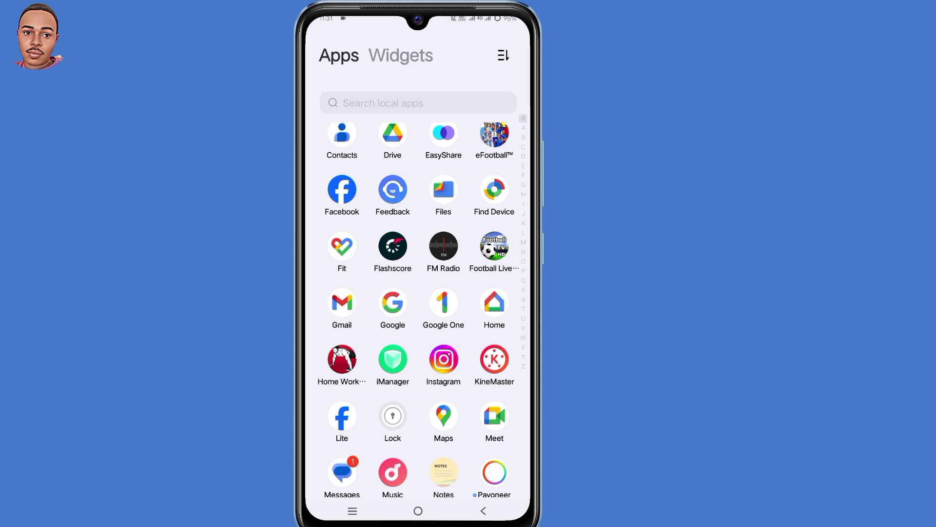
scroll(418, 307, down, 4)
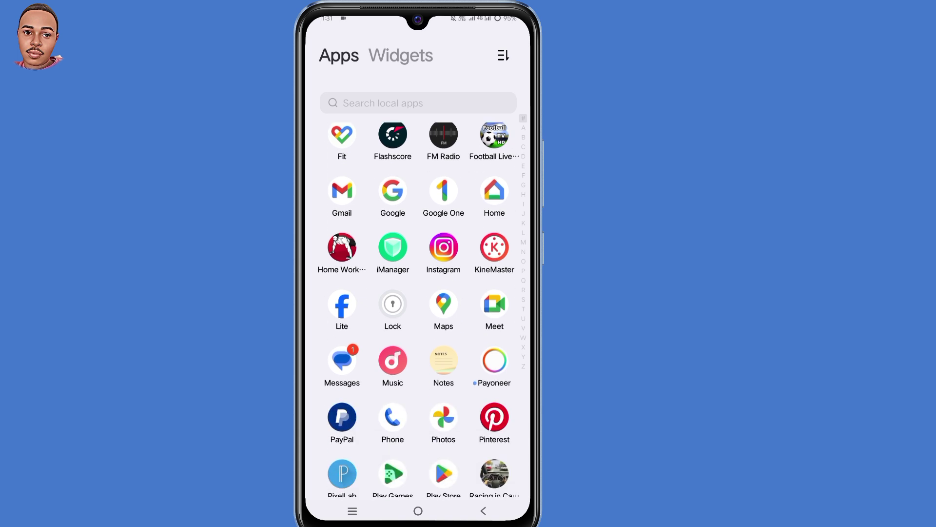
scroll(418, 308, down, 3)
- Launch Instagram and reach Settings and privacy from the profile's menu
click(444, 159)
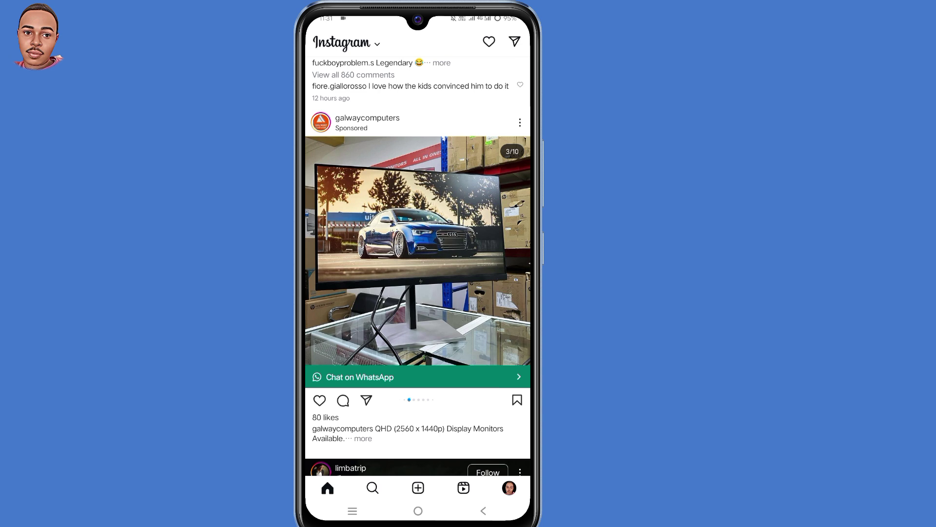
click(509, 488)
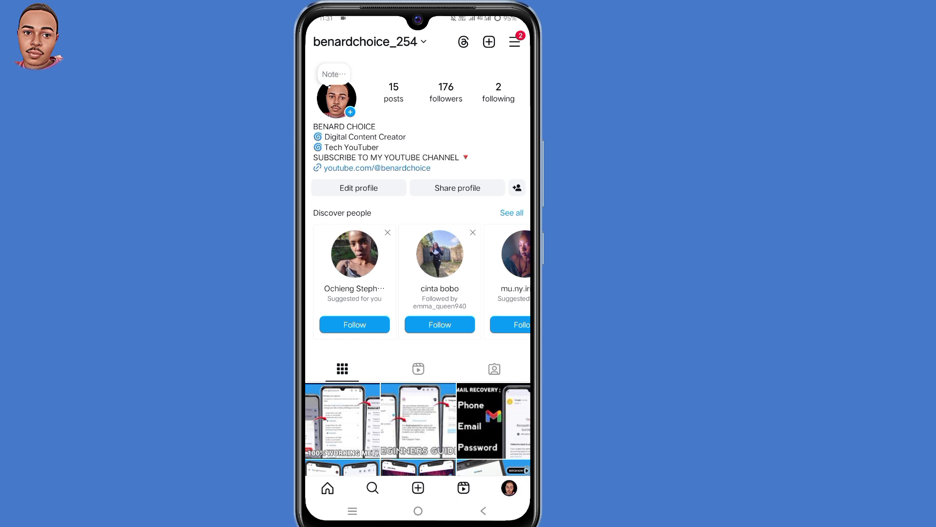
click(515, 41)
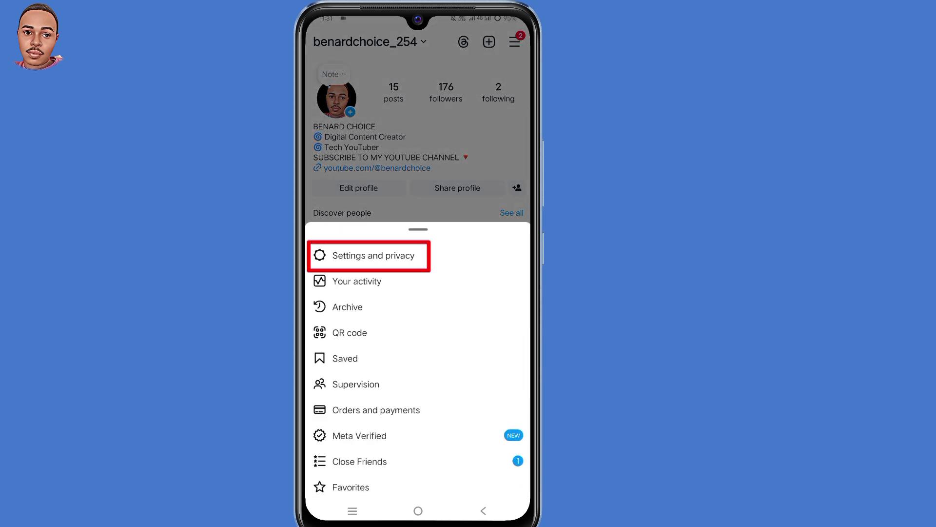
click(373, 255)
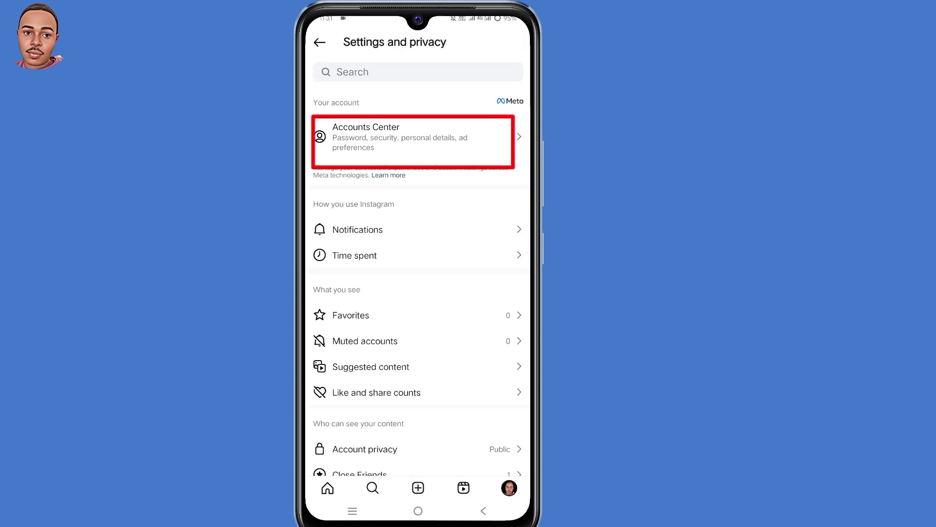
- Enter Accounts Center to reach the login activity device list
click(441, 126)
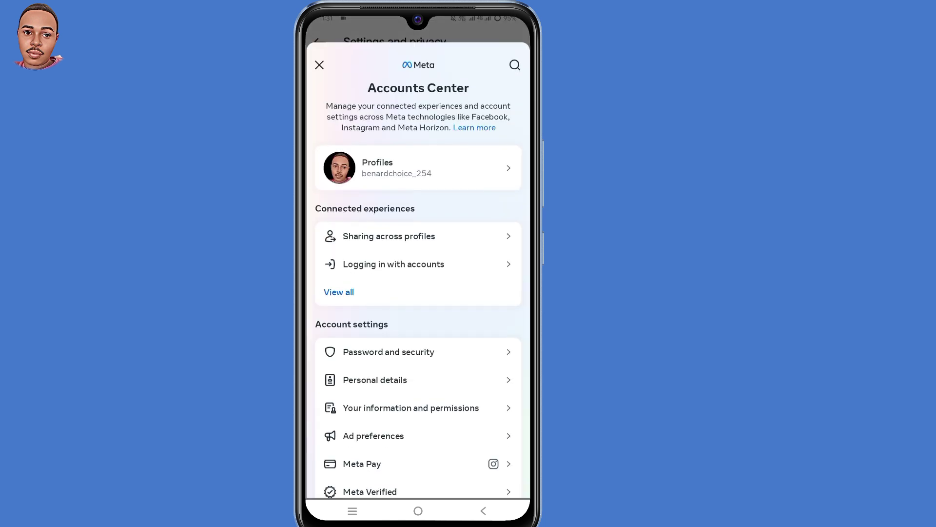
drag(469, 420, 492, 320)
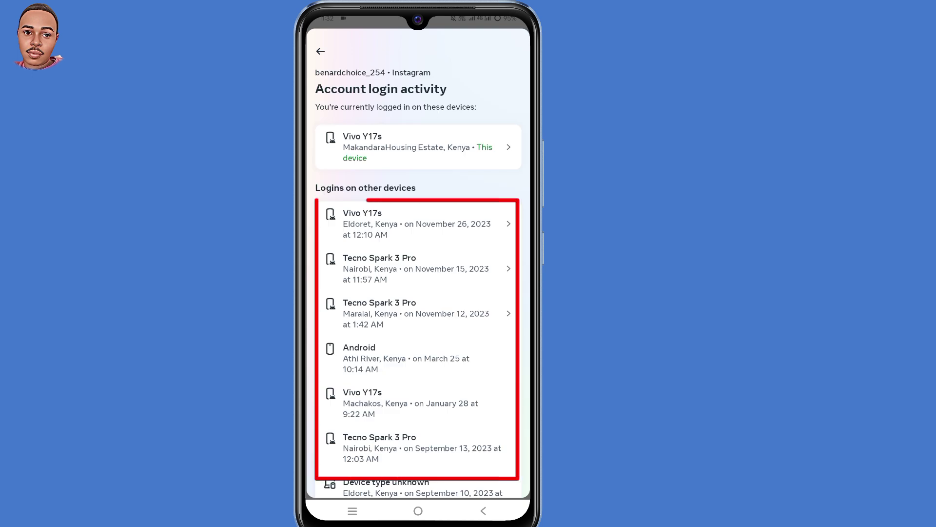
scroll(418, 293, down, 5)
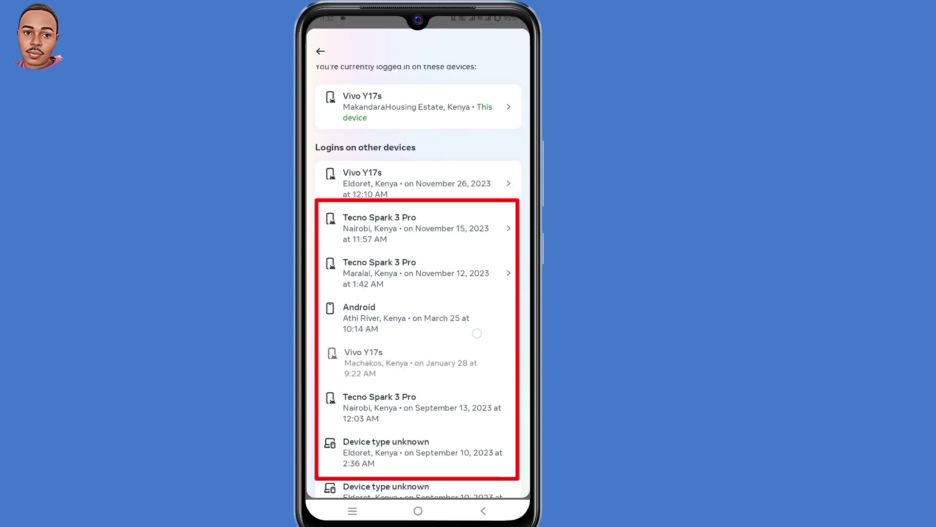
scroll(418, 293, down, 3)
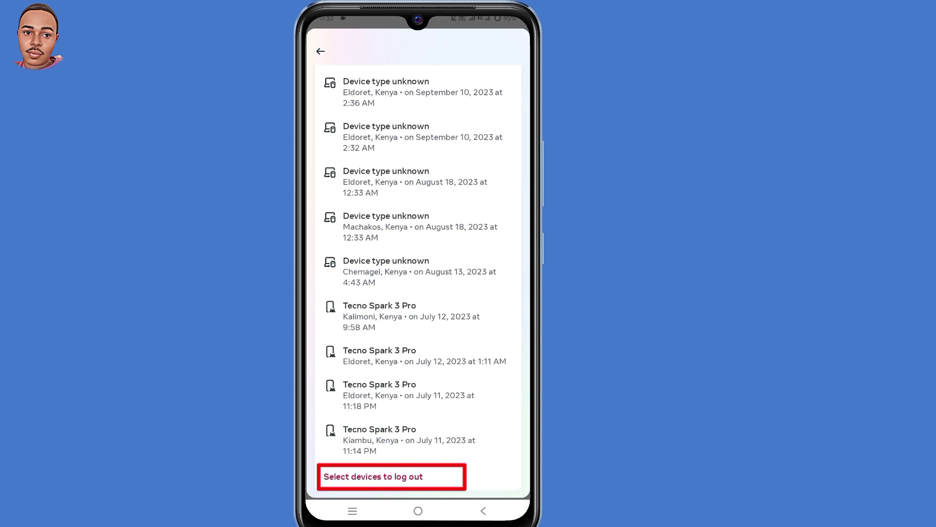
- Select all 15 other-device logins and confirm logging them out
click(374, 476)
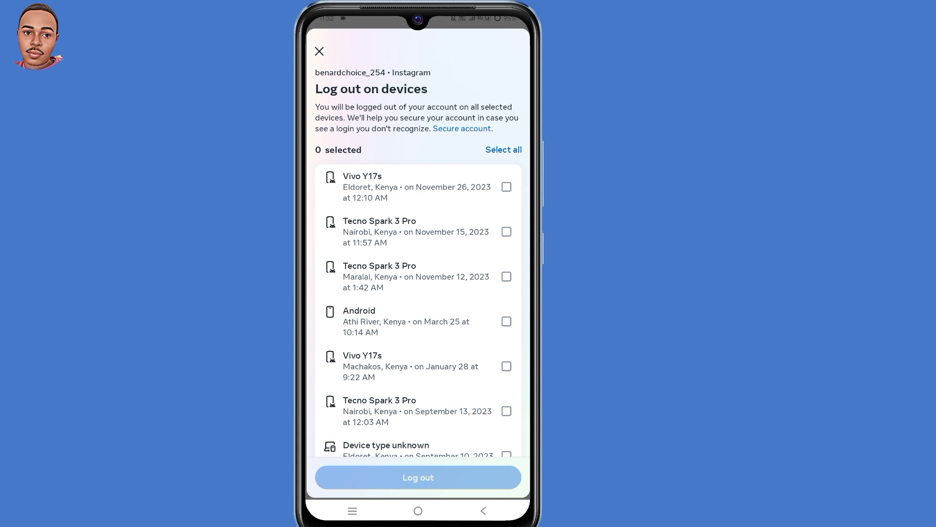
scroll(418, 315, down, 5)
scroll(418, 315, up, 5)
click(503, 149)
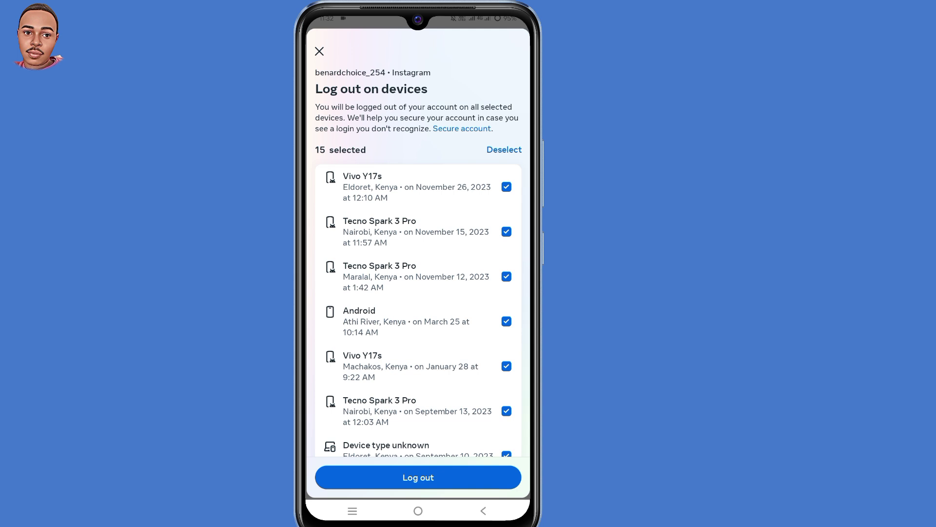
scroll(418, 314, down, 3)
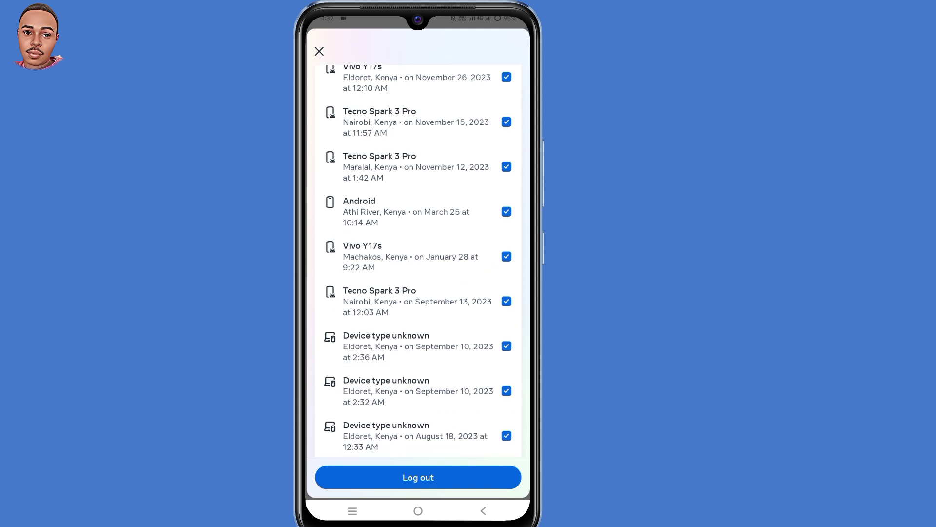
click(418, 476)
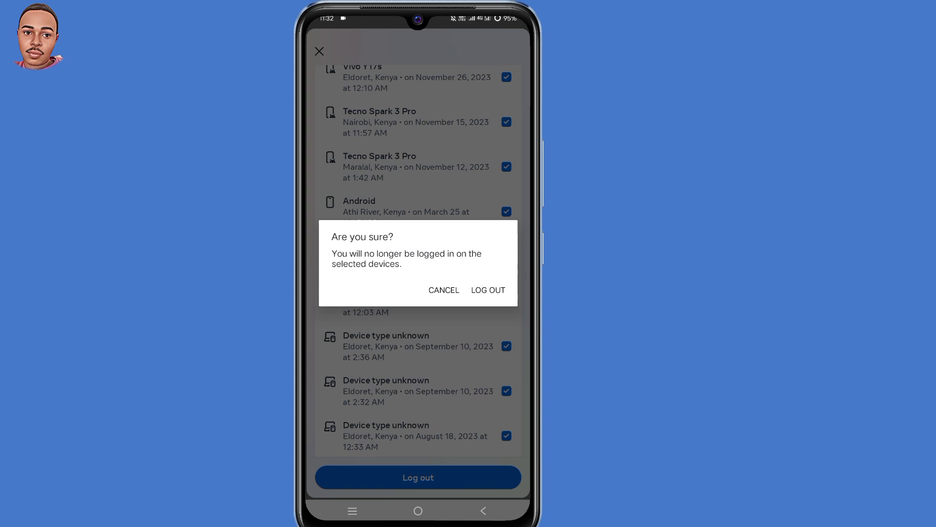
click(488, 290)
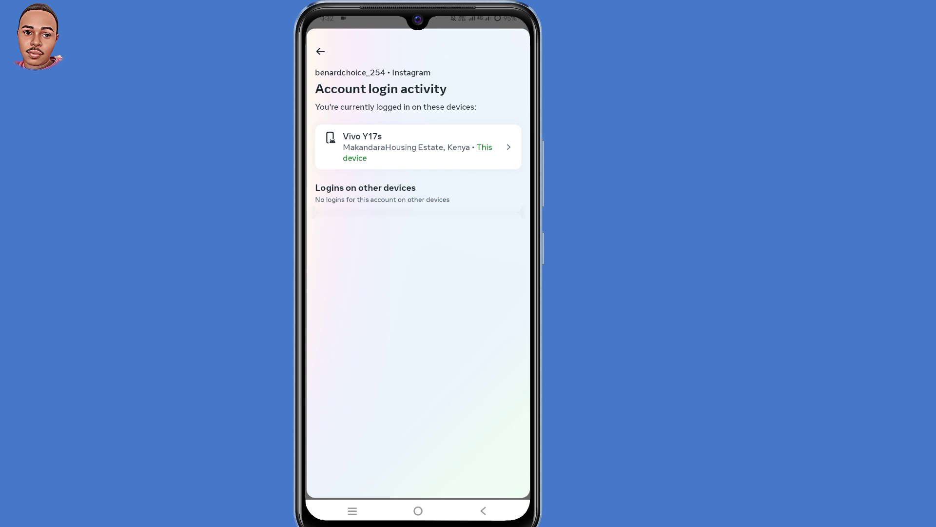
- Leave Instagram and bring up its App info from the app drawer
click(418, 510)
drag(417, 439, 418, 220)
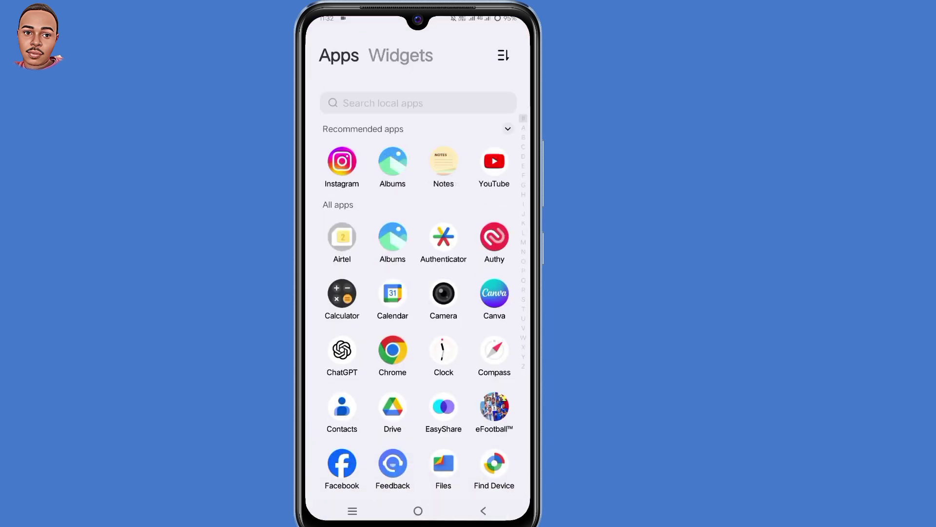
scroll(418, 307, down, 3)
scroll(418, 307, down, 3)
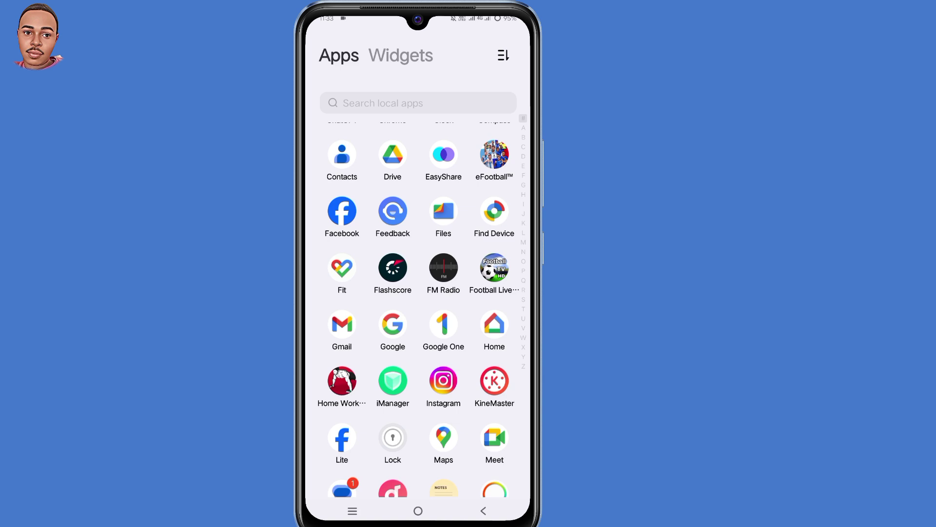
scroll(418, 308, down, 3)
scroll(418, 307, down, 2)
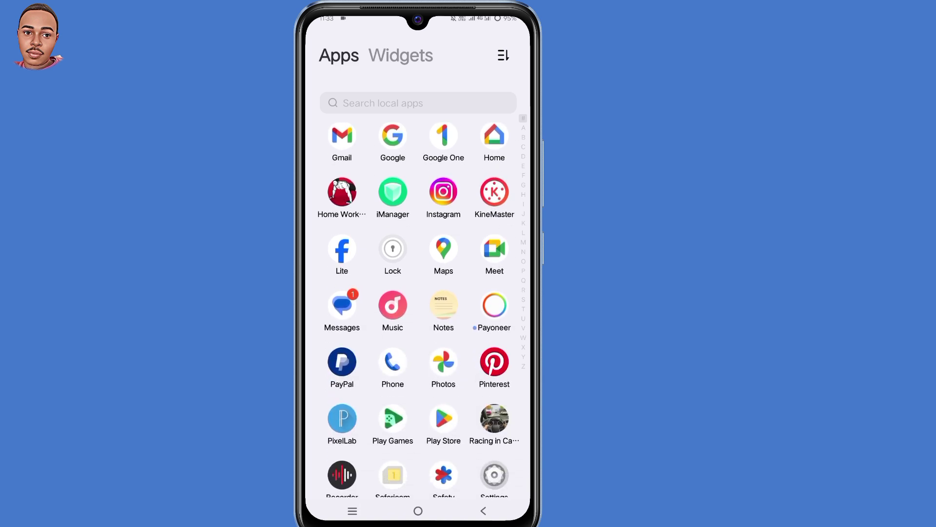
click(443, 192)
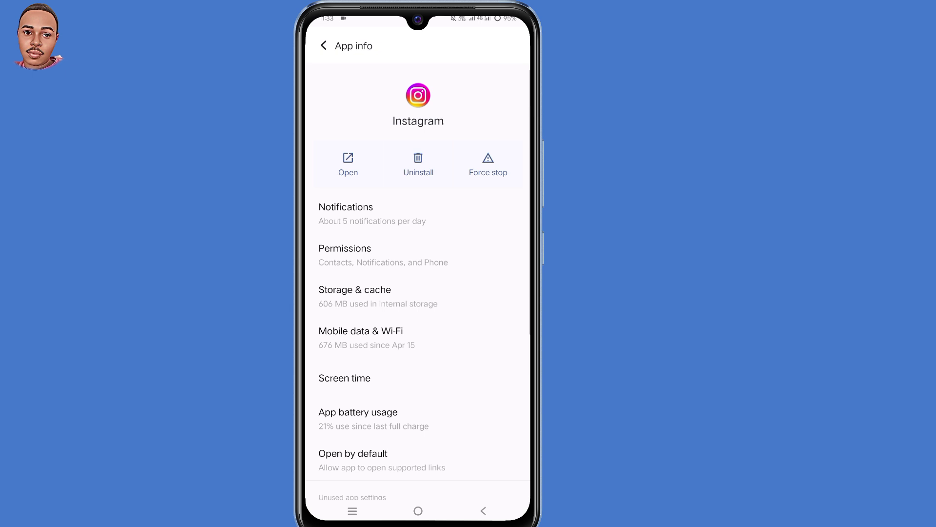
- Clear Instagram's storage and cache from Storage & cache, confirming the wipe
click(451, 307)
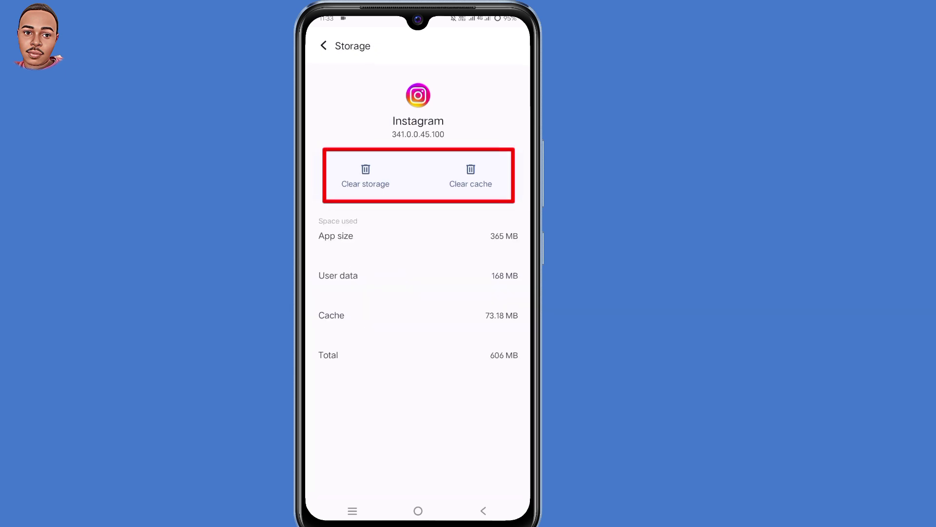
click(366, 175)
click(490, 303)
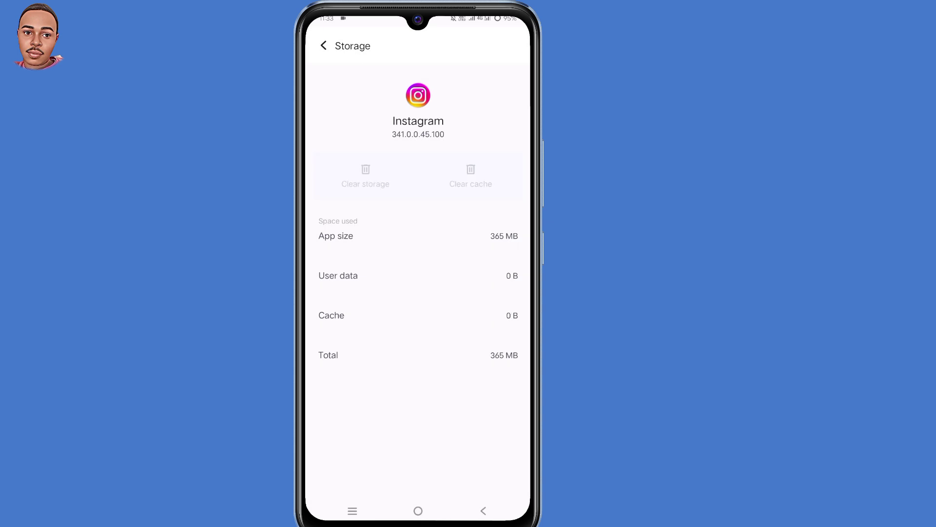
- Launch Play Store, search 'instagram' and reach its listing offering Update
click(418, 511)
drag(418, 439, 418, 183)
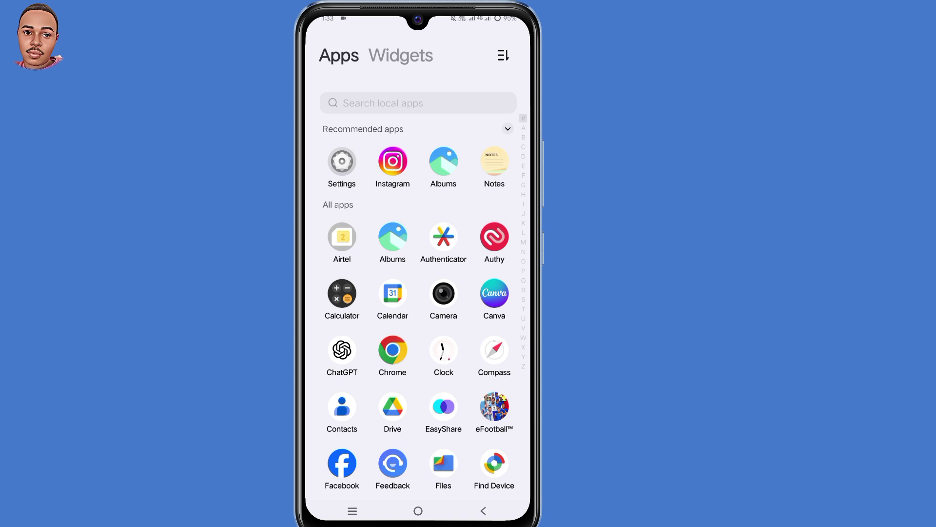
scroll(418, 308, down, 3)
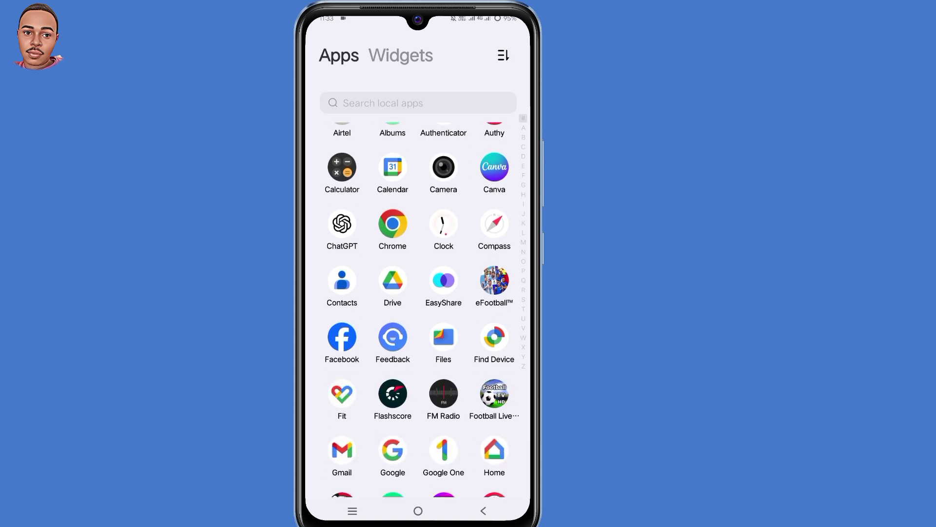
scroll(418, 308, down, 5)
click(444, 449)
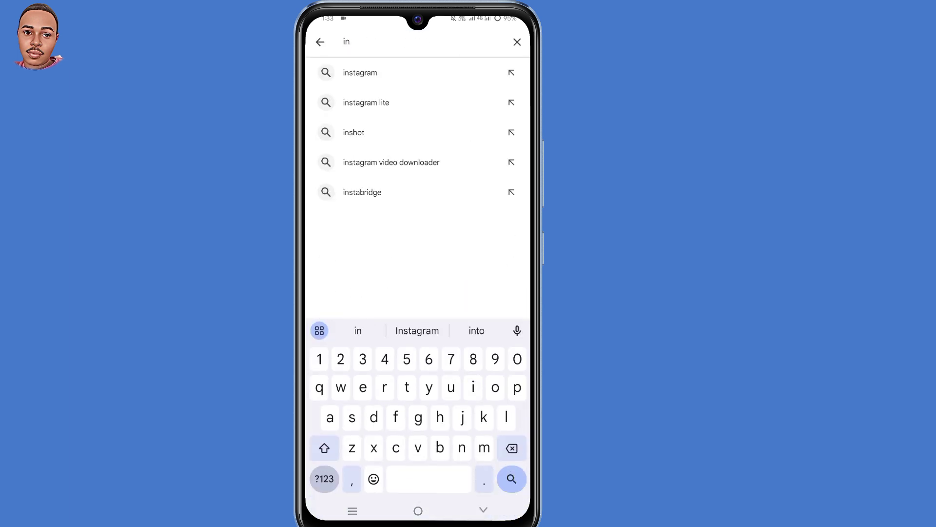
click(469, 76)
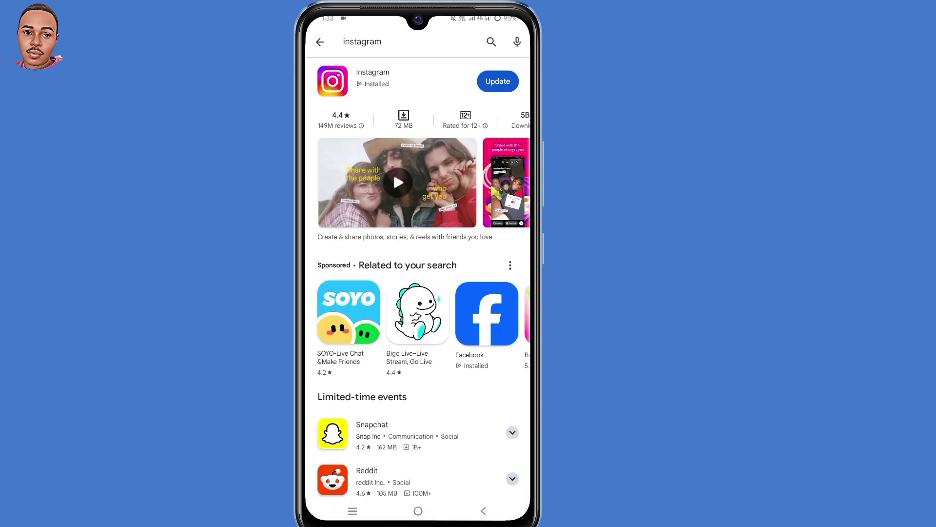
click(453, 81)
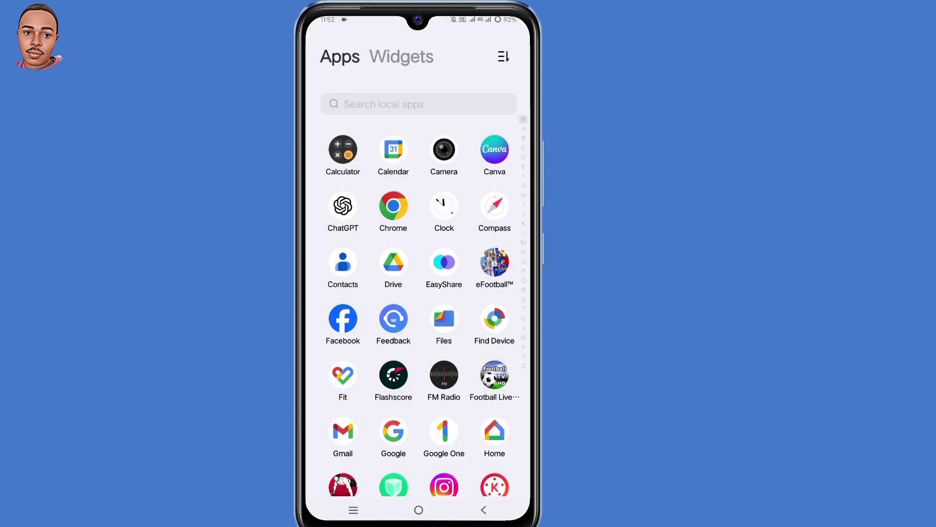
scroll(419, 315, down, 2)
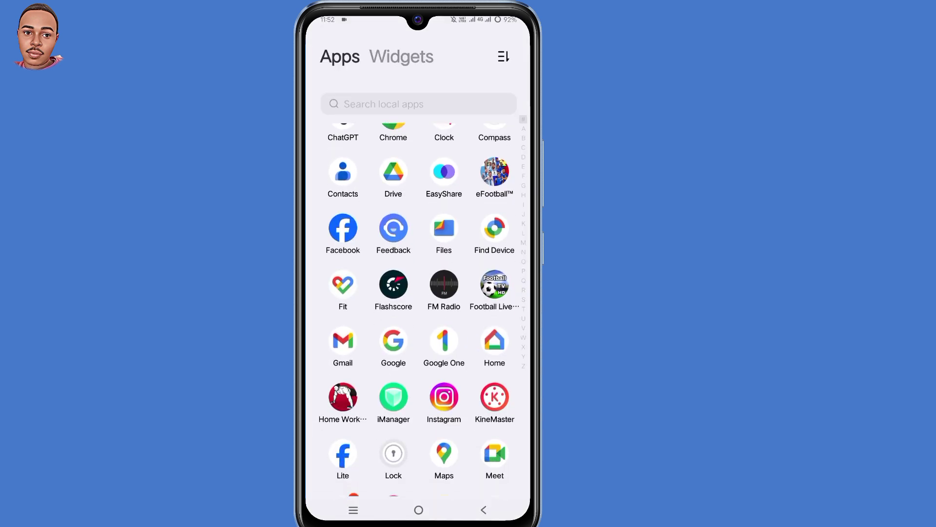
scroll(419, 309, down, 3)
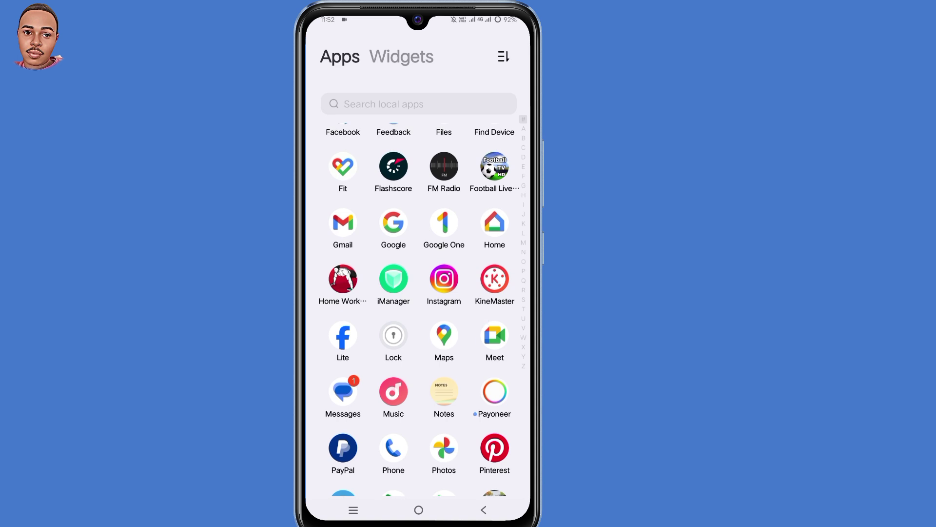
scroll(419, 309, down, 2)
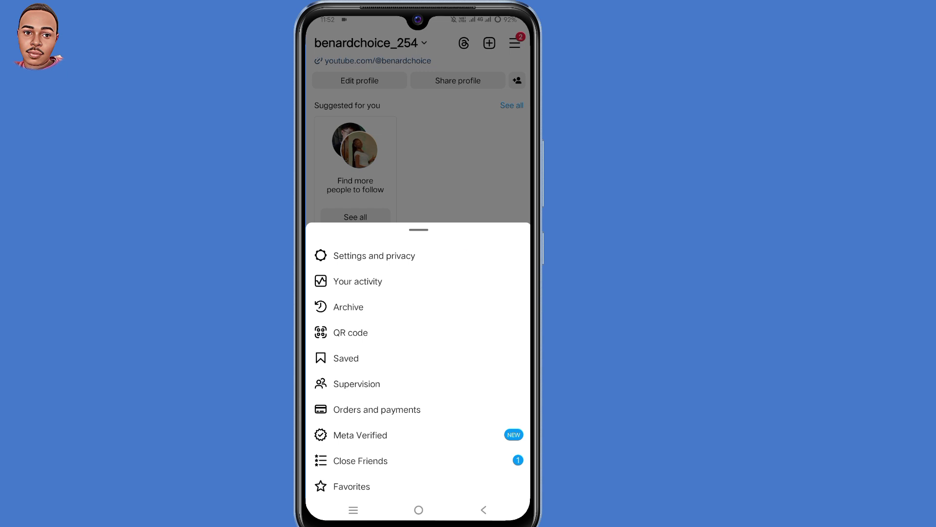
- Reach Instagram's Settings and privacy page from the profile menu
click(374, 256)
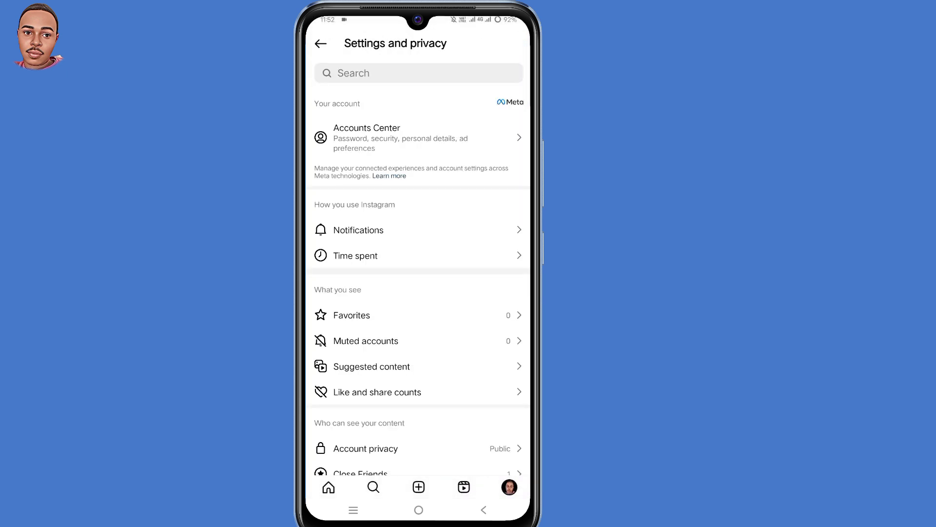
drag(475, 429, 510, 300)
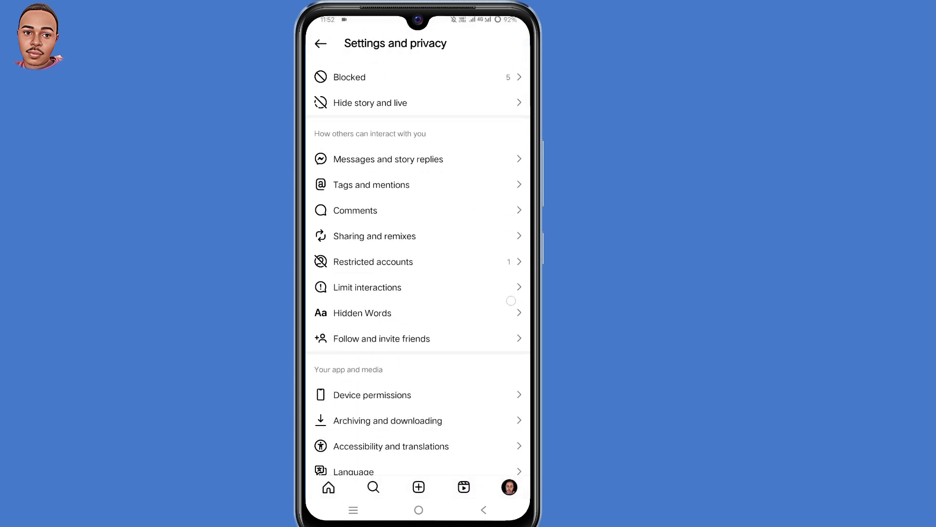
drag(483, 376, 495, 360)
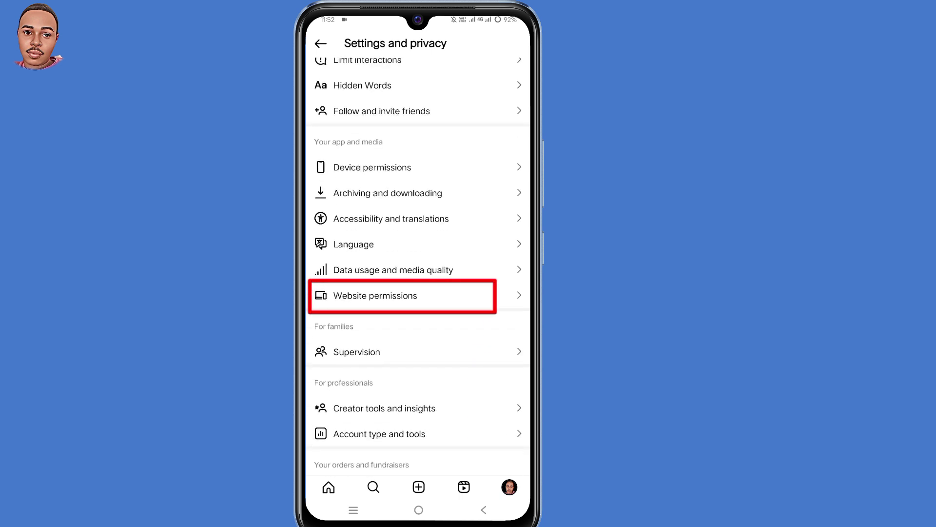
- Enter Website permissions and check Apps and websites, which shows no active apps
click(376, 294)
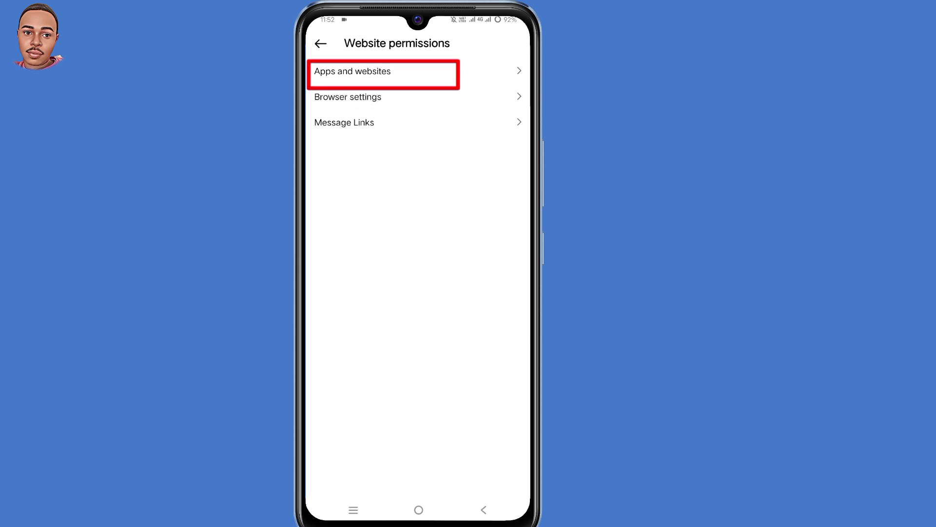
click(381, 71)
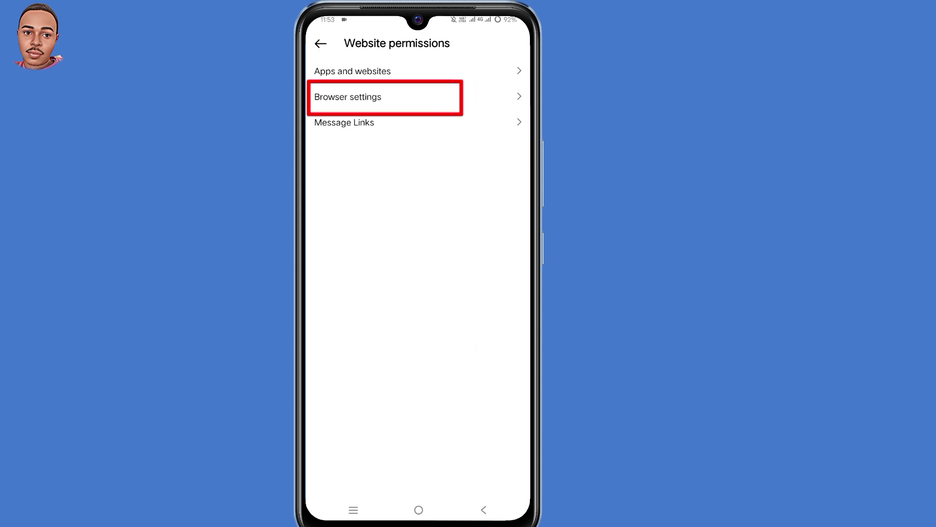
- Clear the in-app browser's cookies and cache from Browser settings, confirming Clear
click(348, 97)
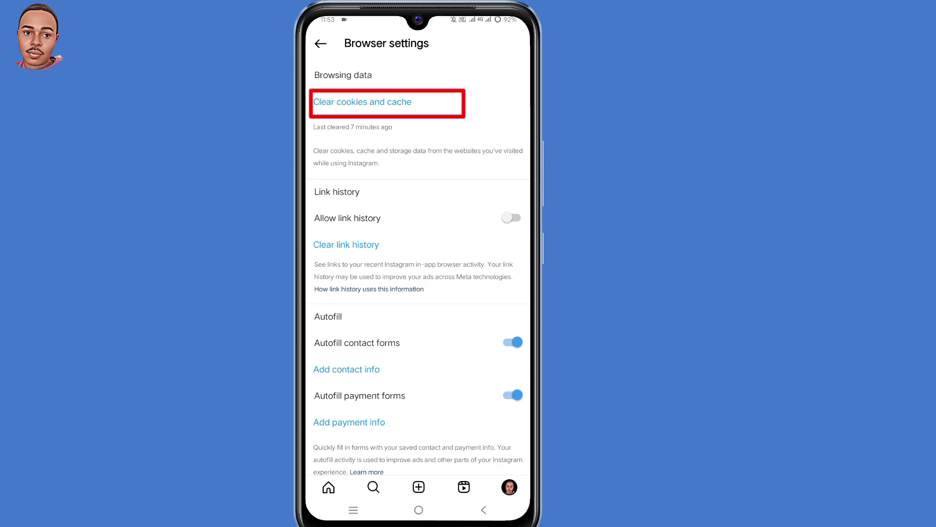
click(384, 101)
click(419, 311)
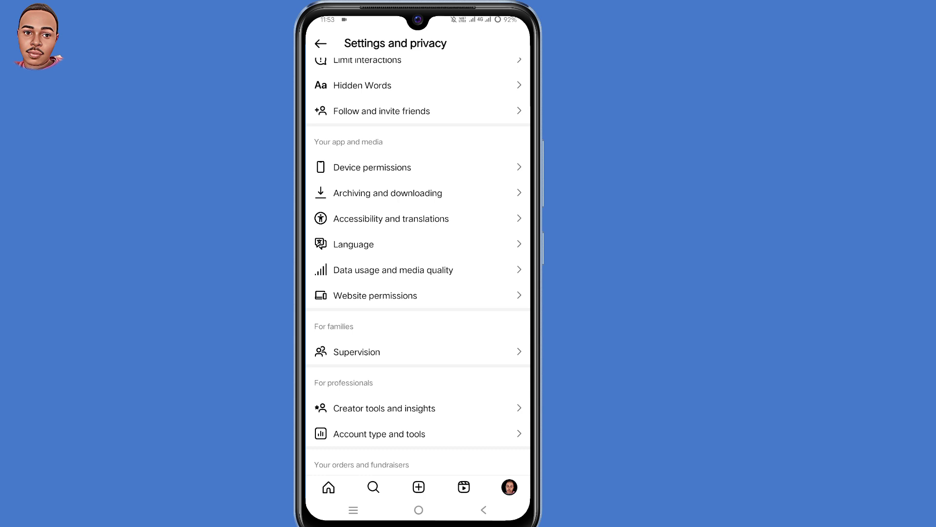
- Return to the profile and bring up its menu toward Change password
click(483, 510)
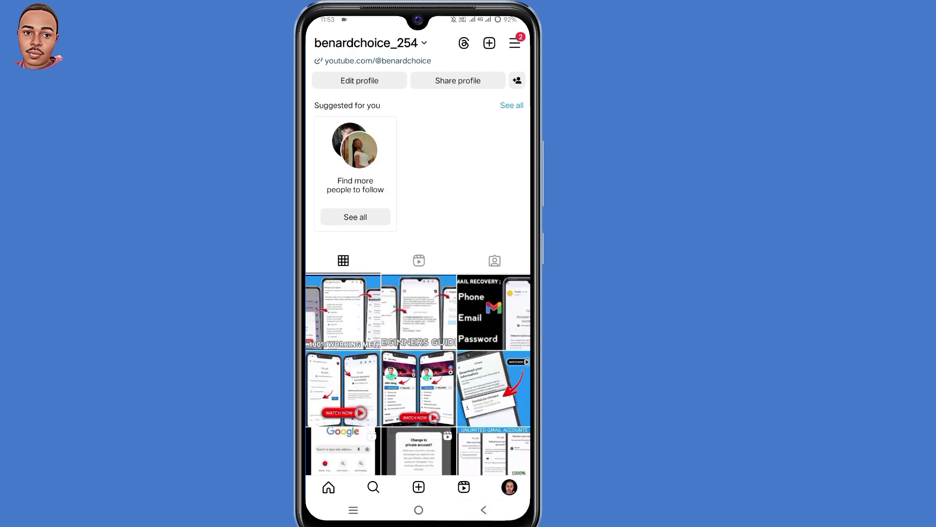
click(516, 43)
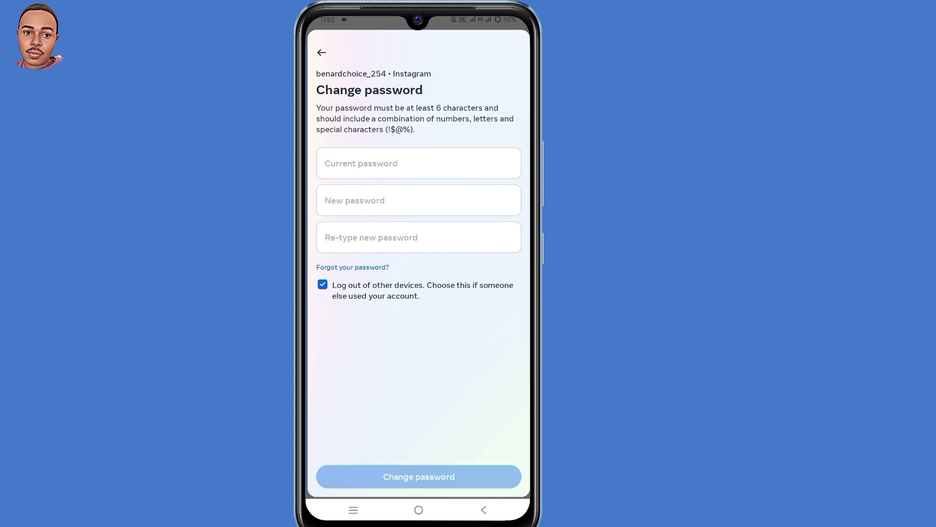
- Close Instagram and bring up the full app drawer
click(419, 510)
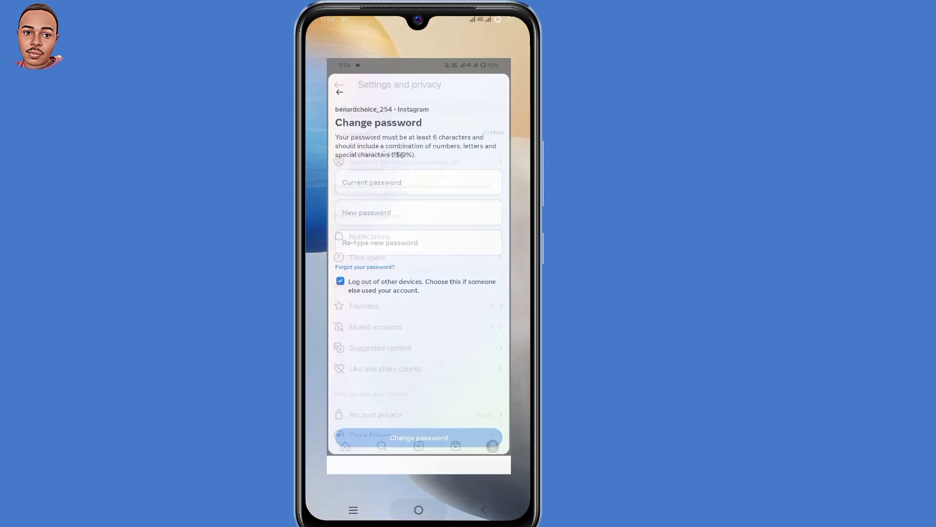
drag(419, 439, 419, 183)
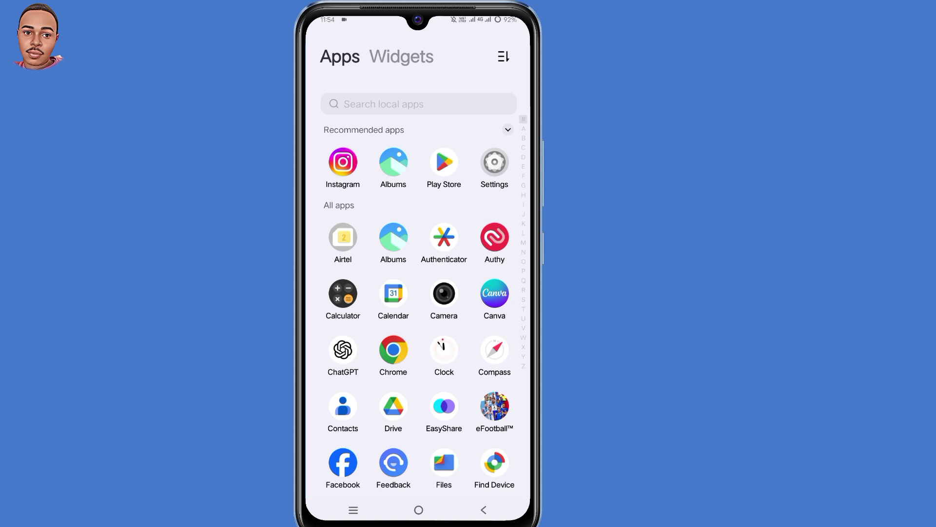
drag(418, 403, 418, 256)
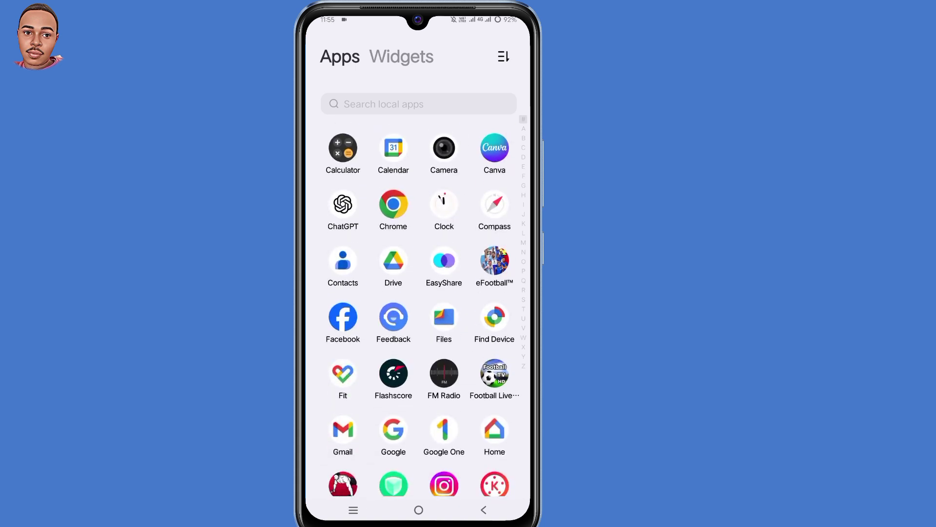
drag(419, 403, 419, 306)
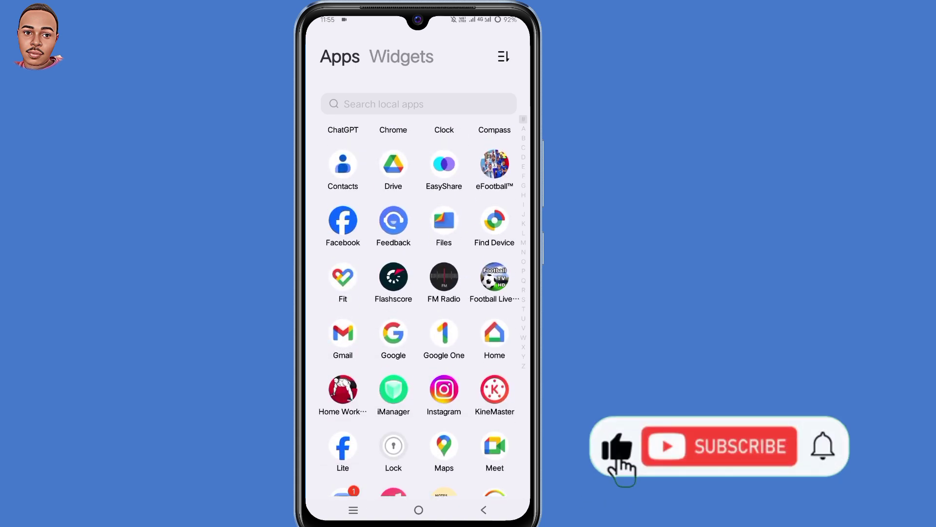